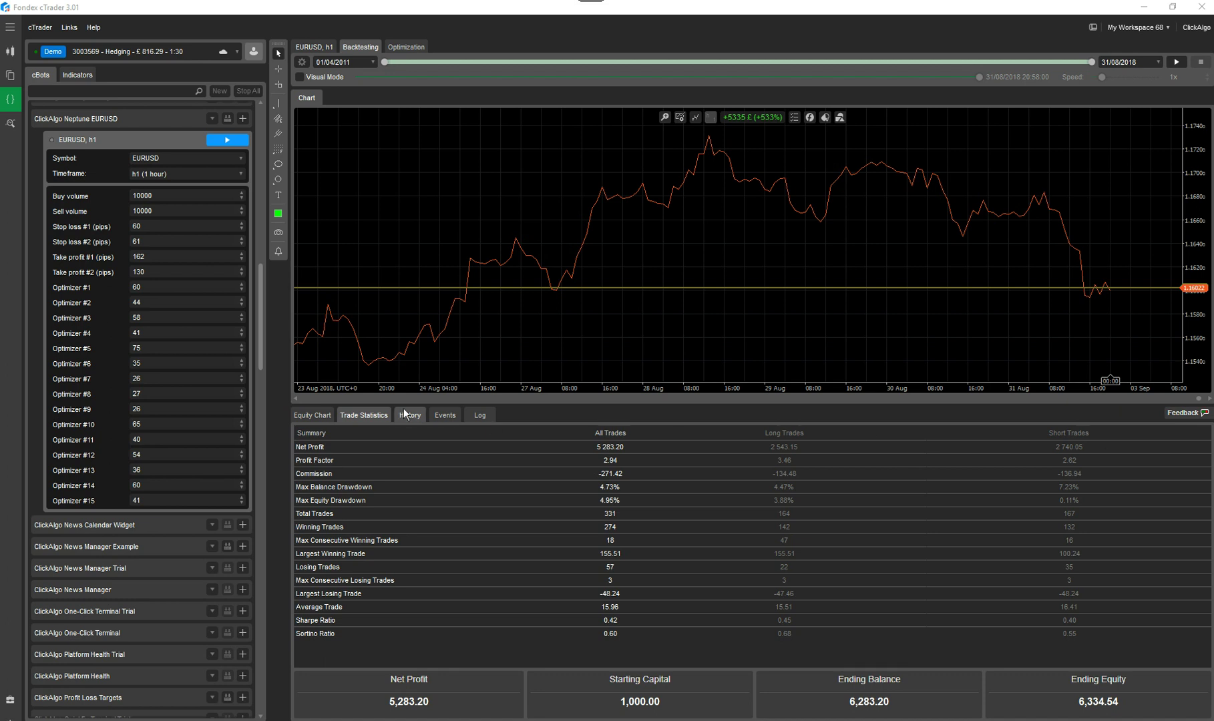
Show the Neptune EURUSD backtest's balance and equity curve in the Equity Chart tab
click(313, 415)
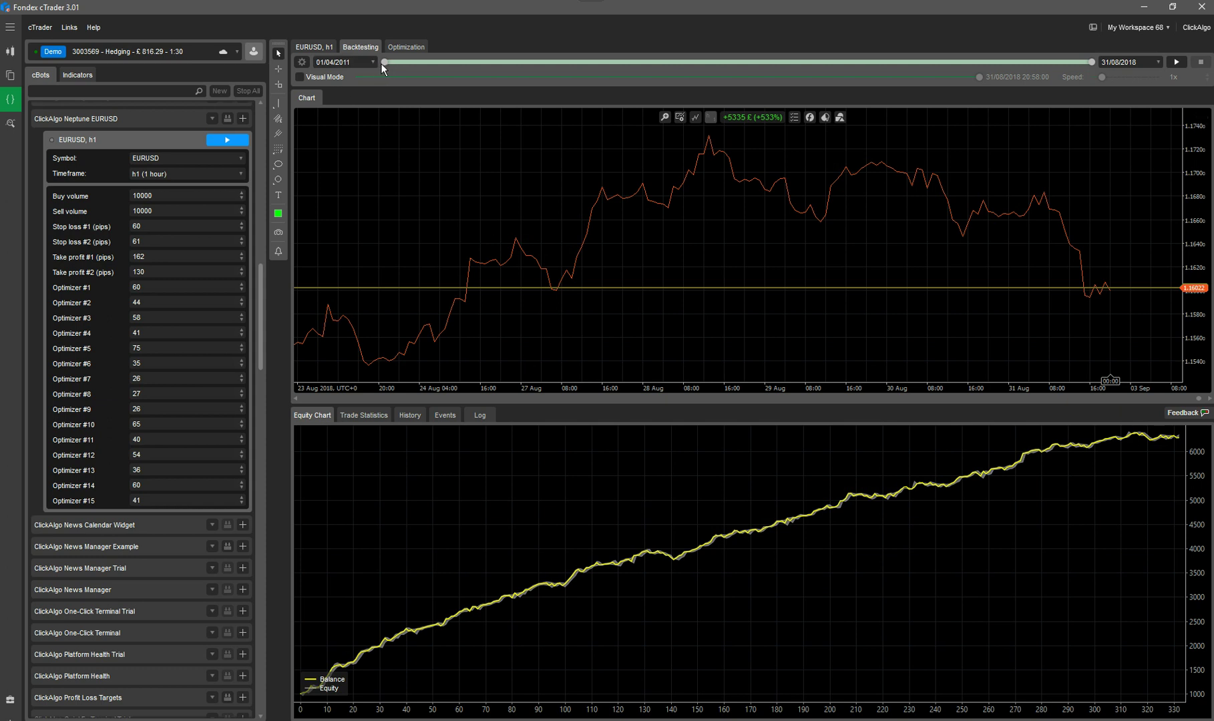
mouse_move(384, 63)
mouse_down()
mouse_move(935, 87)
mouse_move(979, 64)
mouse_move(384, 62)
mouse_up()
Extend the optimization results period back to 01/04/2011 and open its backtesting settings
click(404, 47)
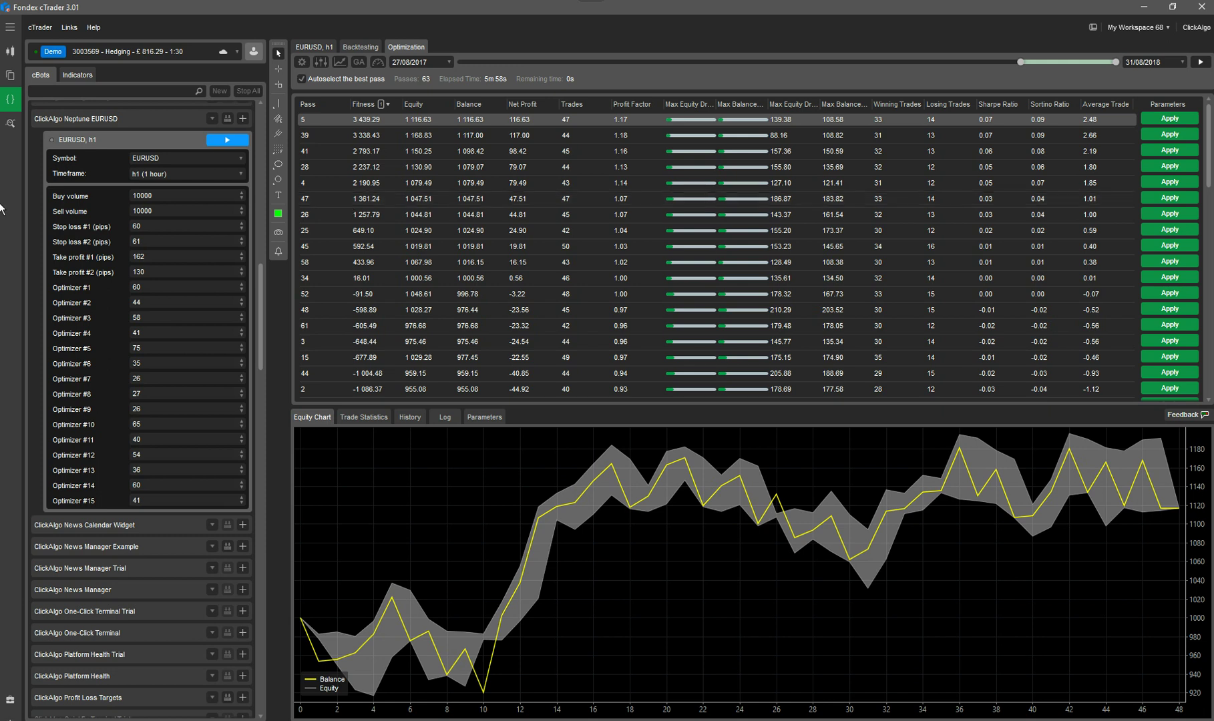
drag(1022, 66, 459, 73)
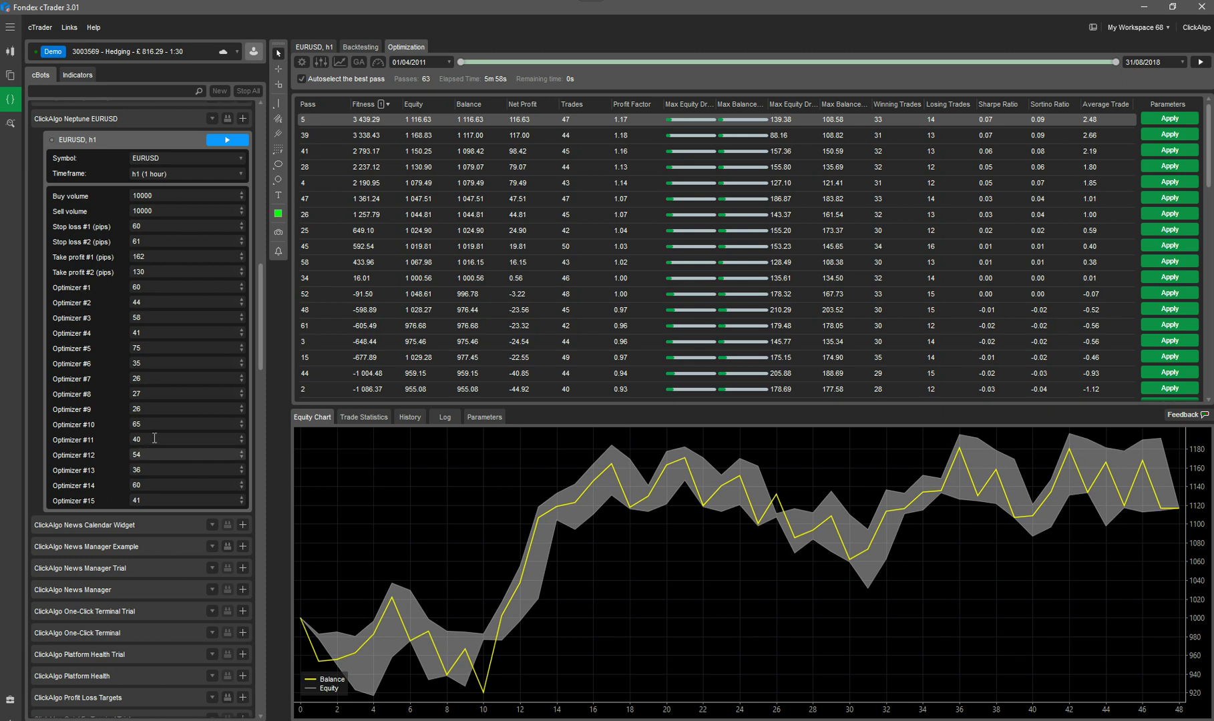
click(302, 63)
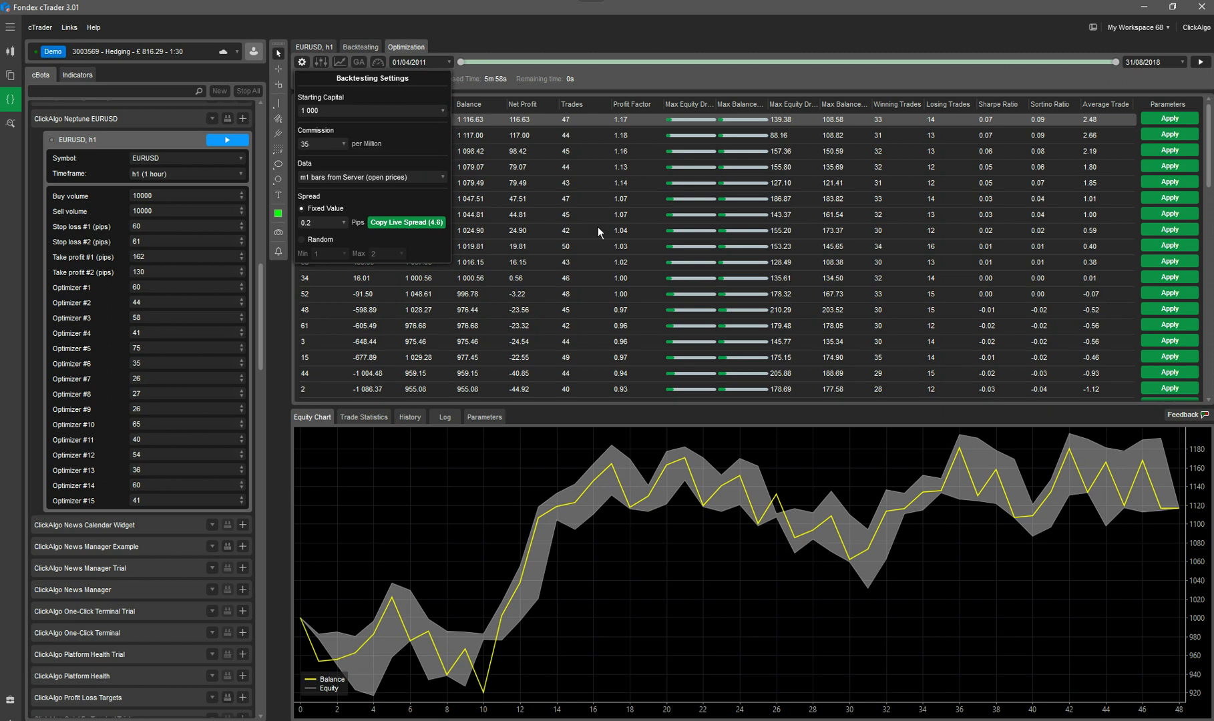
Raise the backtesting commission to 45 per million, leaving the data source unchanged
click(341, 143)
click(308, 260)
click(359, 178)
click(361, 163)
Open the cBot parameter ranges, briefly including then excluding Buy and Sell volume
click(321, 64)
click(321, 63)
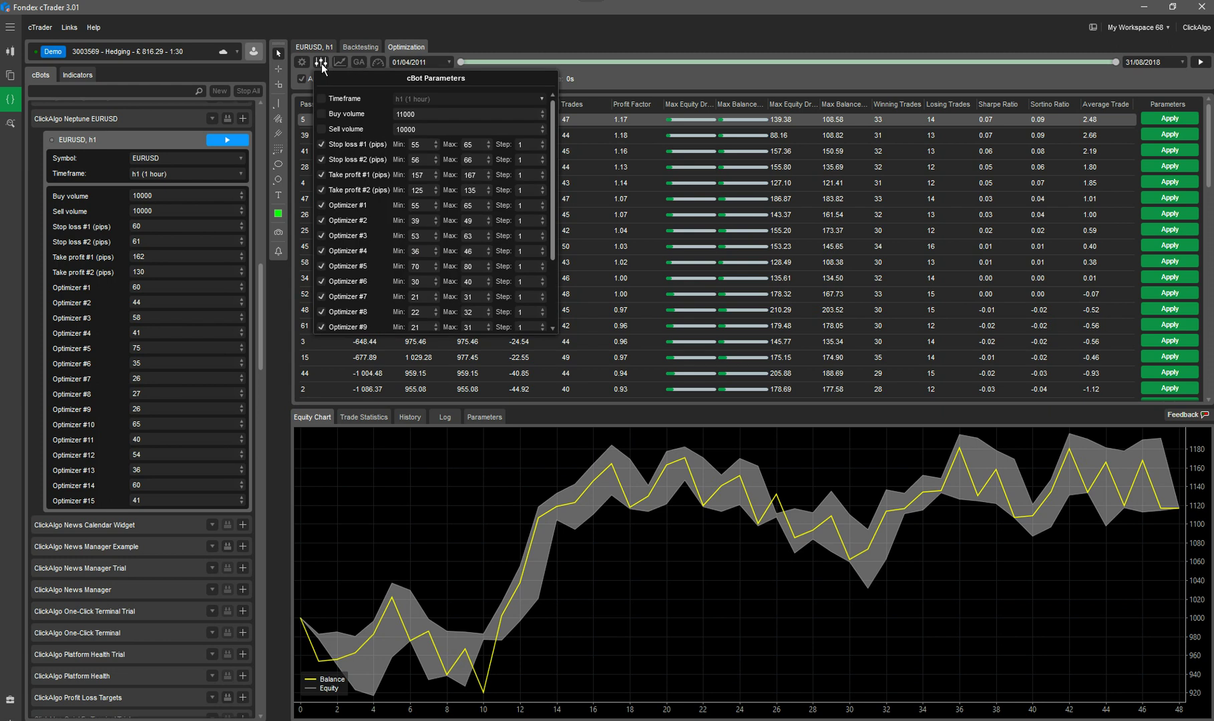
click(322, 130)
click(322, 114)
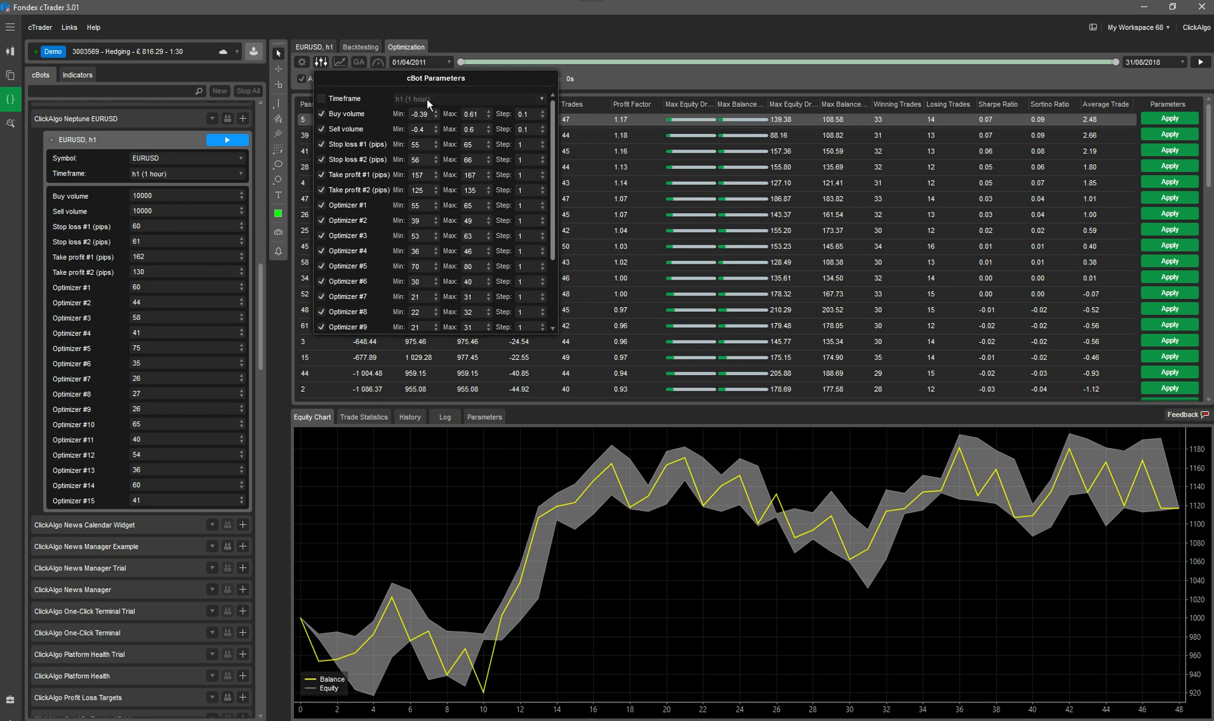
click(322, 118)
click(320, 127)
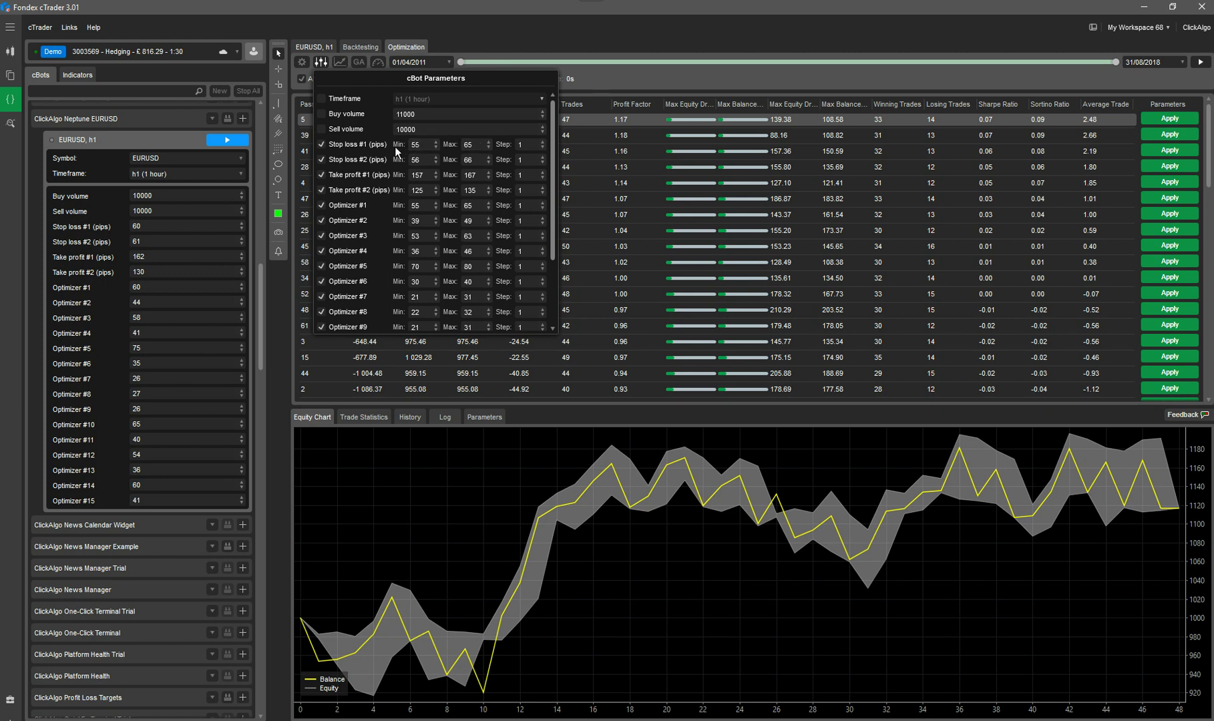
Set the Stop loss #1 and #2 minimums to 20 and the Take profit #1 minimum to 10
click(471, 150)
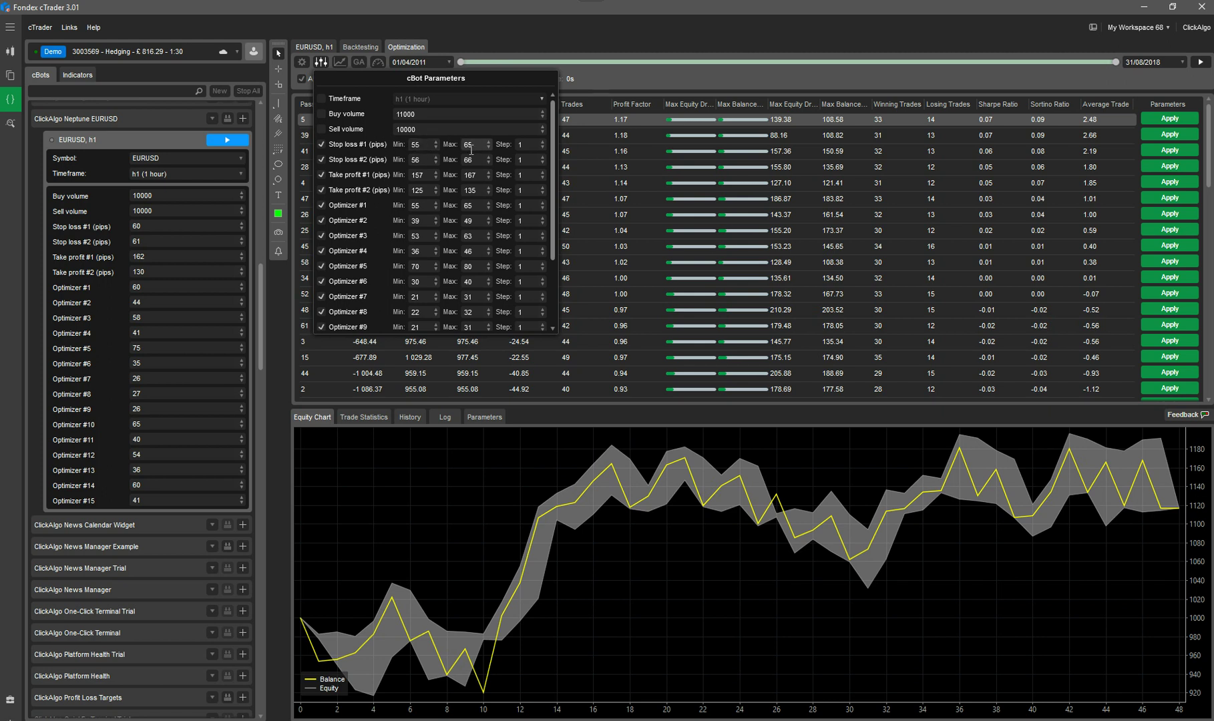
double_click(426, 147)
text(20)
double_click(422, 160)
text(20)
double_click(419, 175)
text(10)
Set the Take profit #1 maximum to 50 and the Optimizer #1 minimum to 30, then close the ranges
double_click(479, 177)
click(425, 187)
click(420, 206)
text(30)
drag(550, 148, 555, 210)
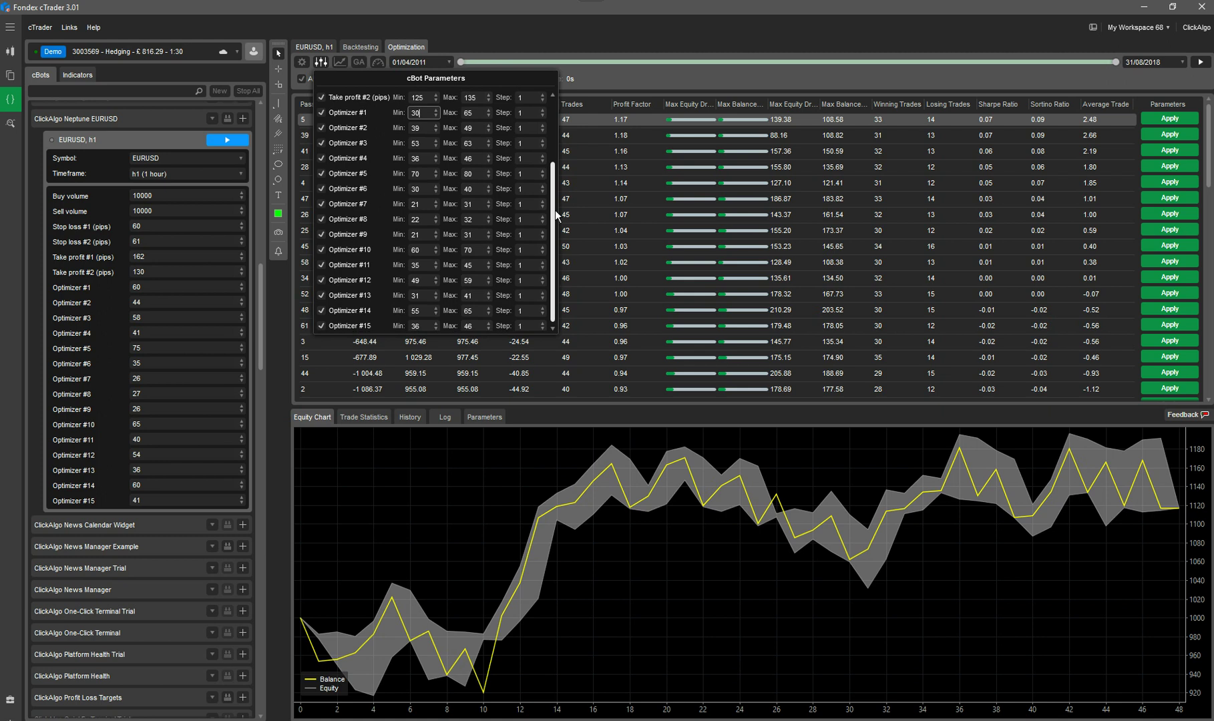
click(645, 89)
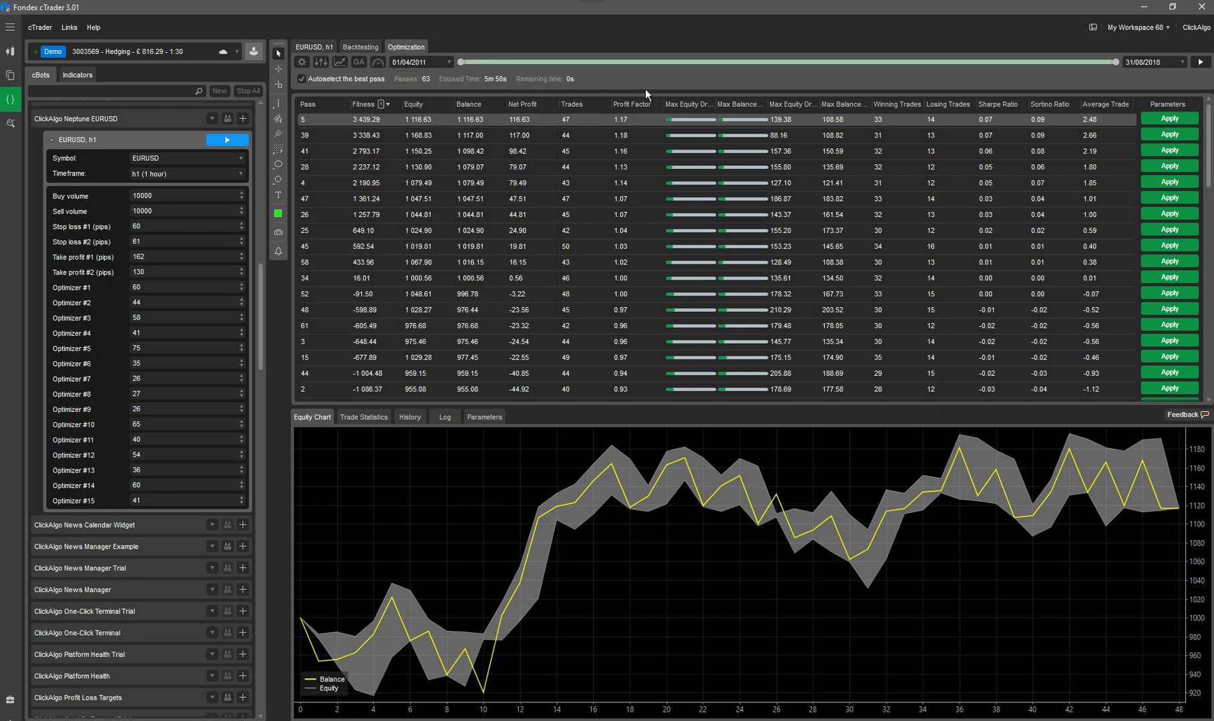
Review the optimization criteria and bring up the CPU resources setting, currently at 50%
click(340, 61)
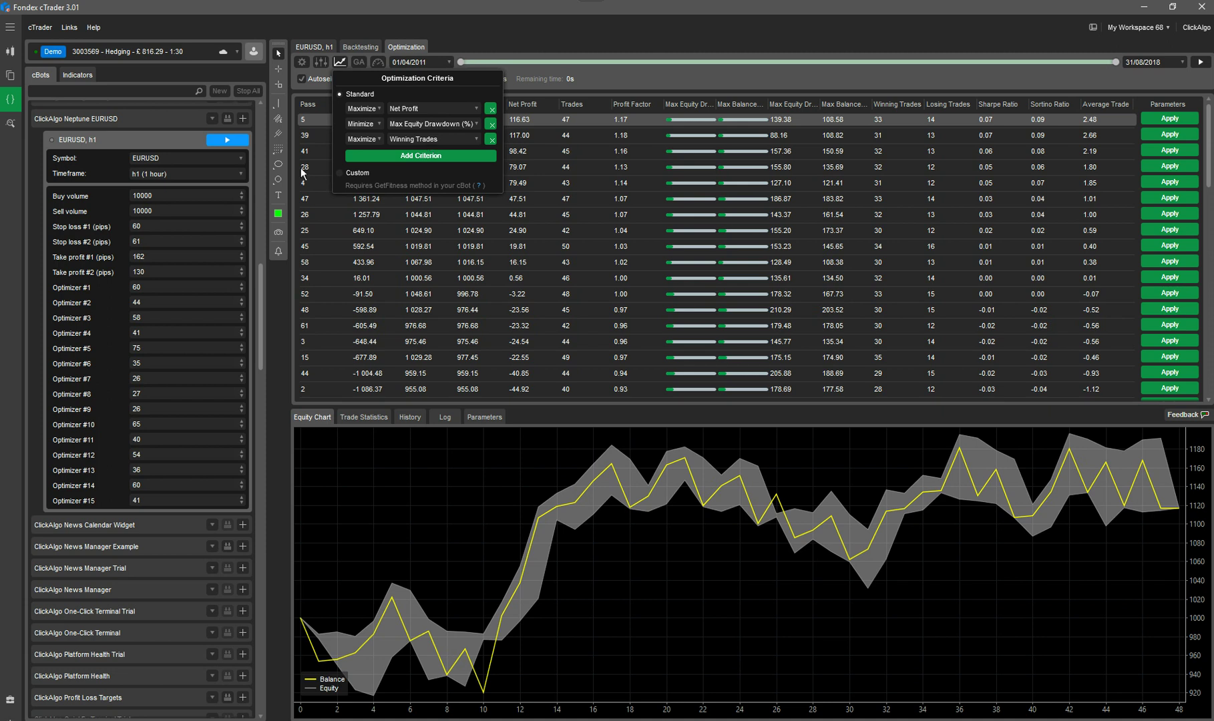
mouse_move(357, 61)
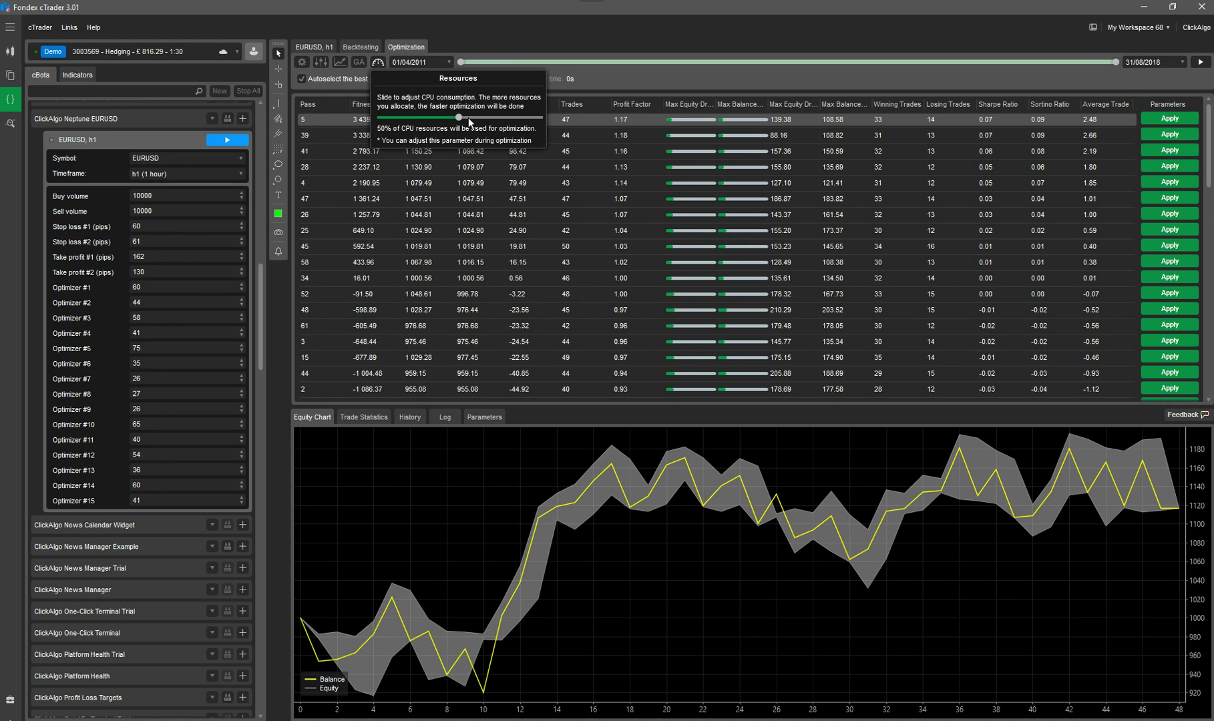
Set optimization CPU use to 75%, then start the optimization rerun and stop it
drag(455, 118, 421, 118)
drag(418, 117, 540, 117)
drag(539, 118, 482, 124)
click(666, 80)
click(1201, 62)
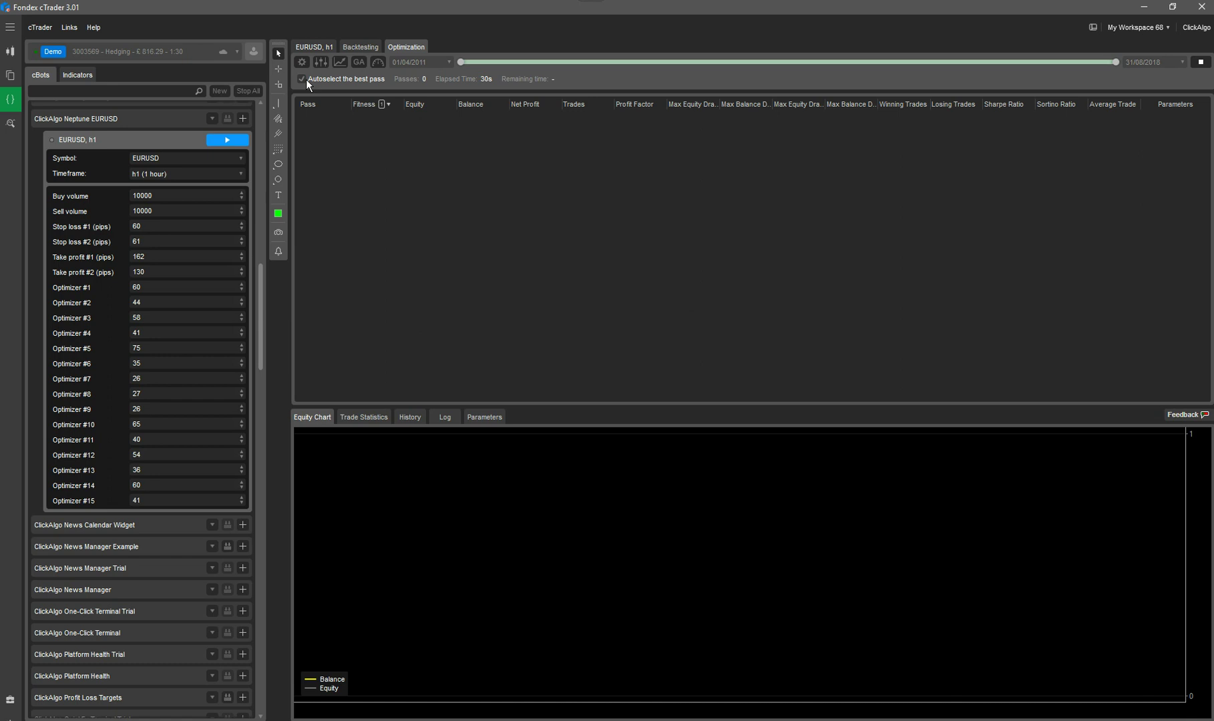
click(1200, 63)
Return to the EURUSD h1 price chart with its Positions panel
click(322, 48)
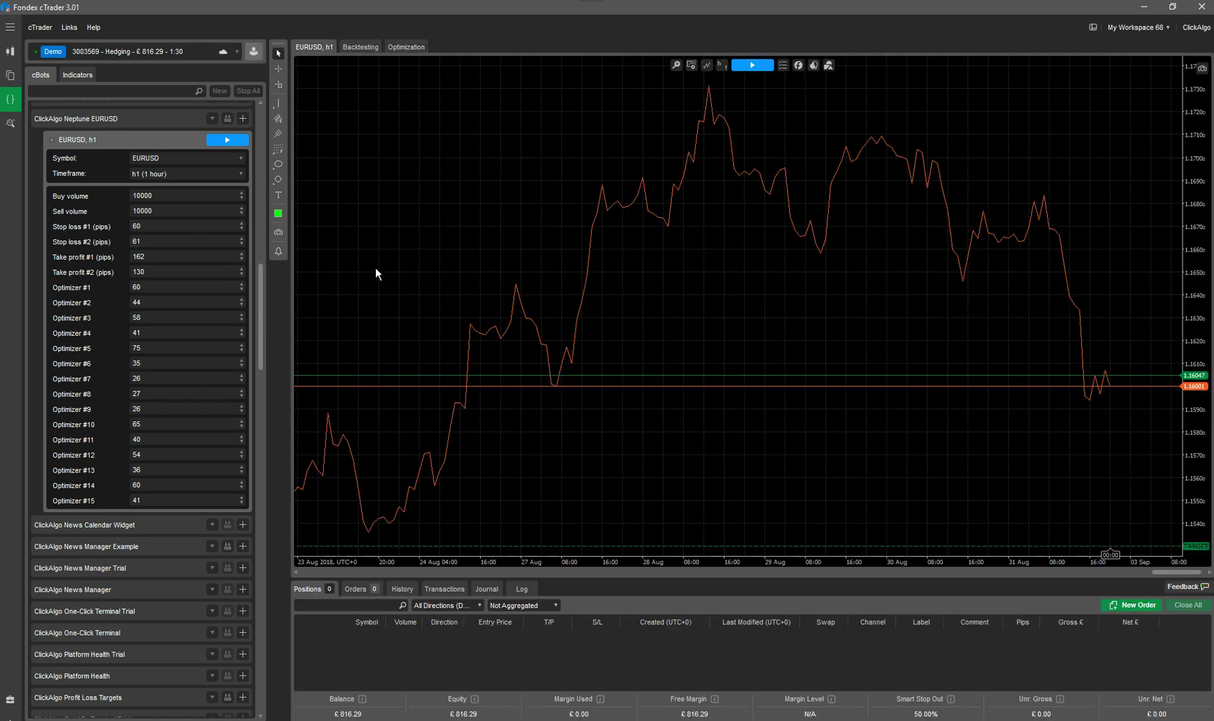